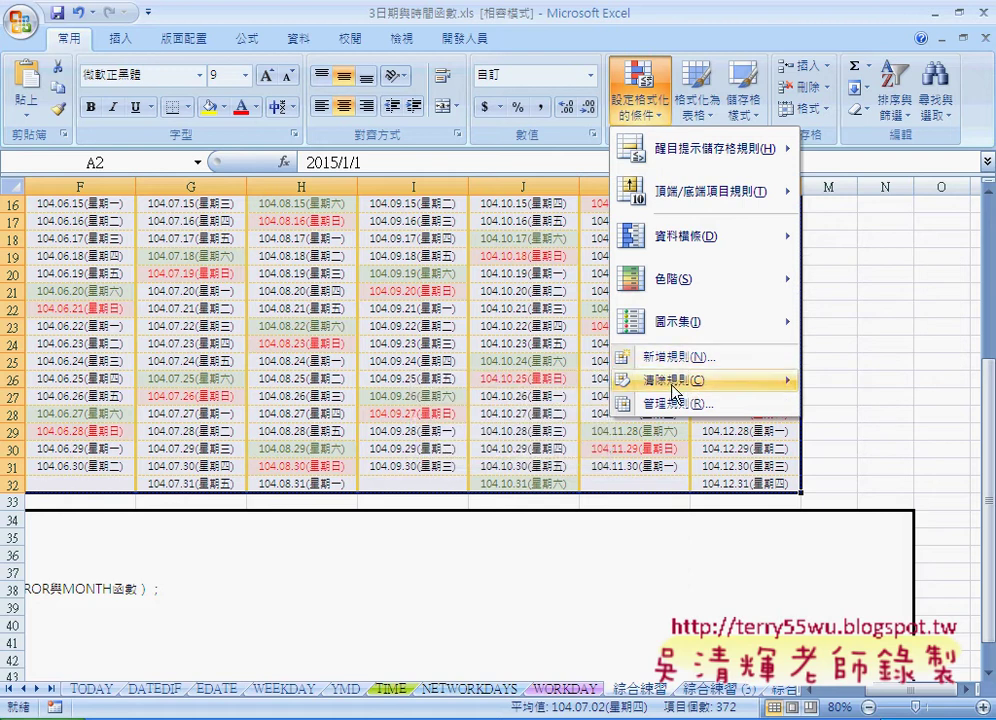
- In Manage Rules, open the second WEEKDAY rule (=WEEKDAY(A2)=7) for editing
left_click(676, 404)
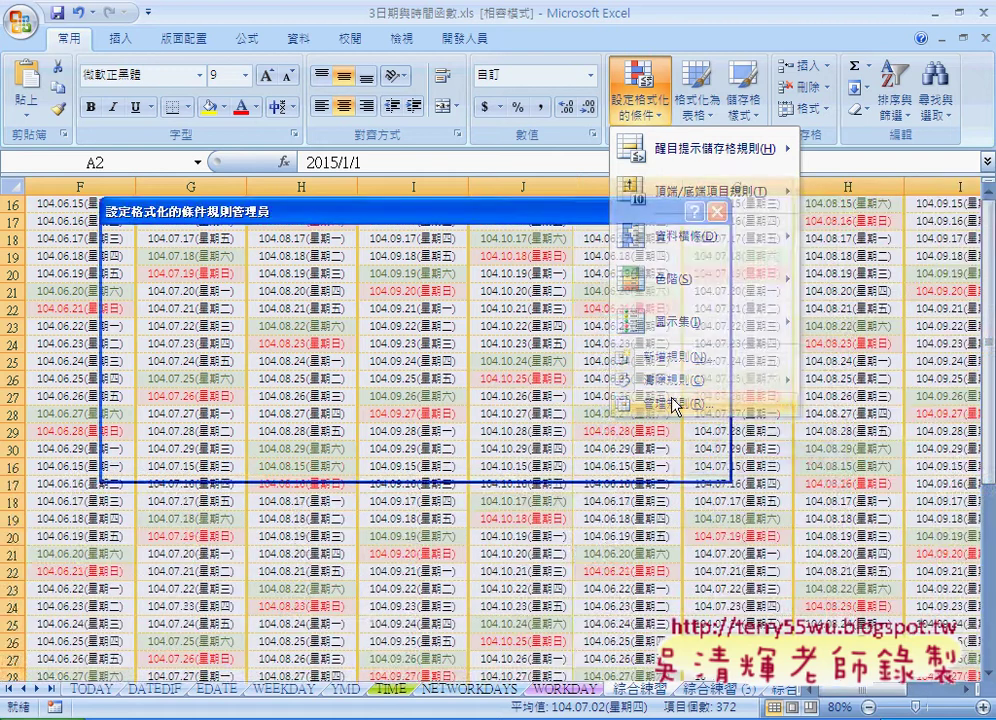
left_click(241, 322)
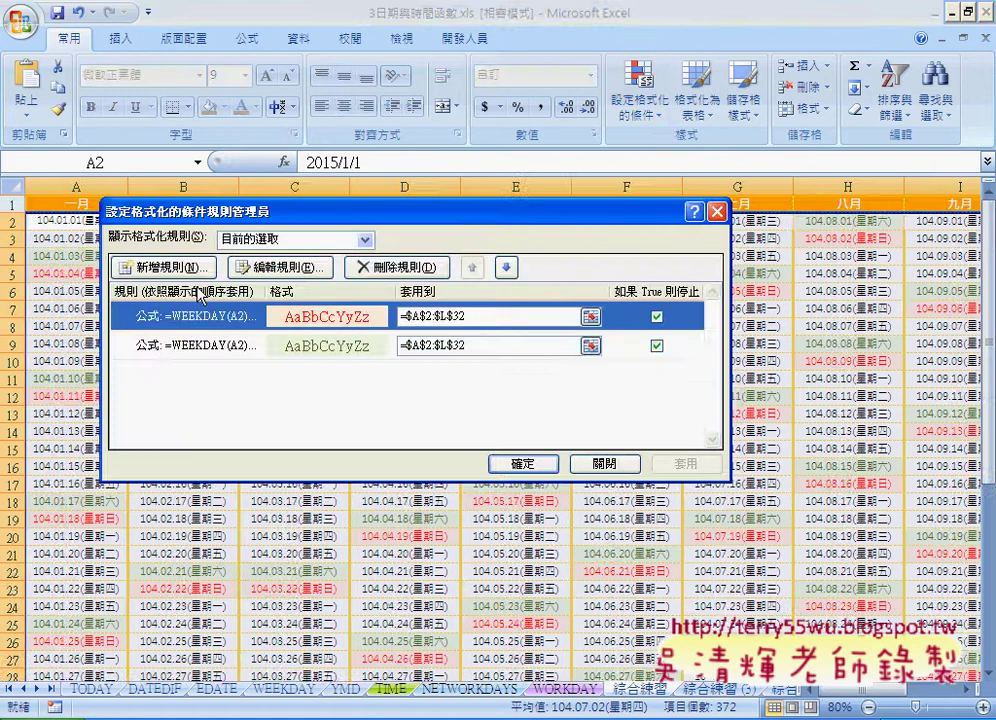
left_click(225, 345)
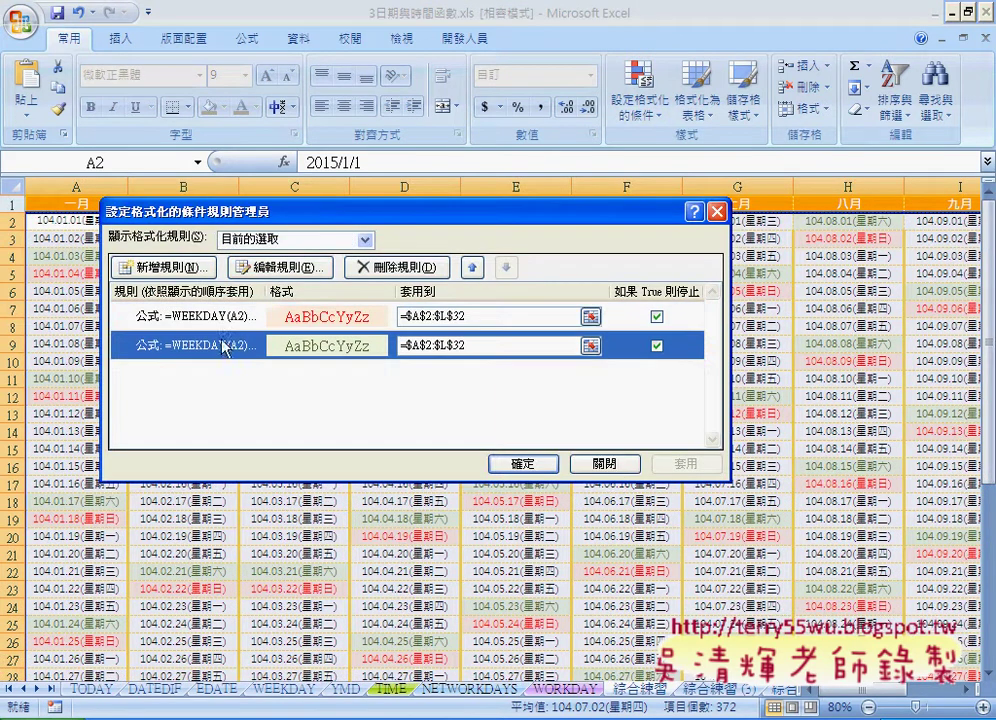
left_click(279, 268)
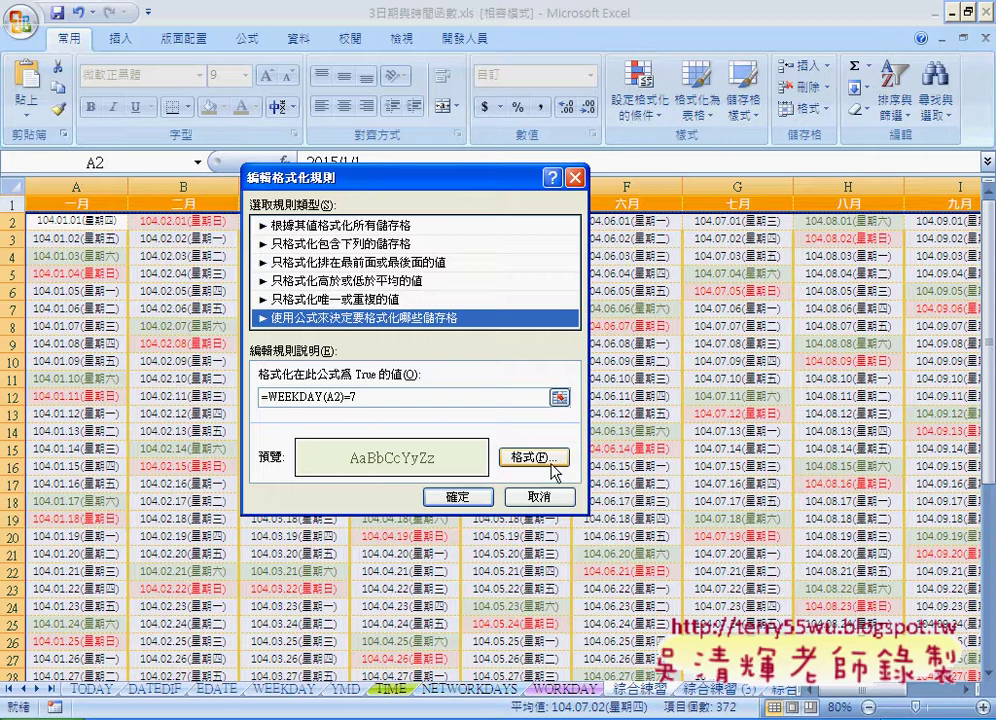
- Highlight the 7 at the end of the =WEEKDAY(A2)=7 formula
left_click_drag(350, 398, 372, 399)
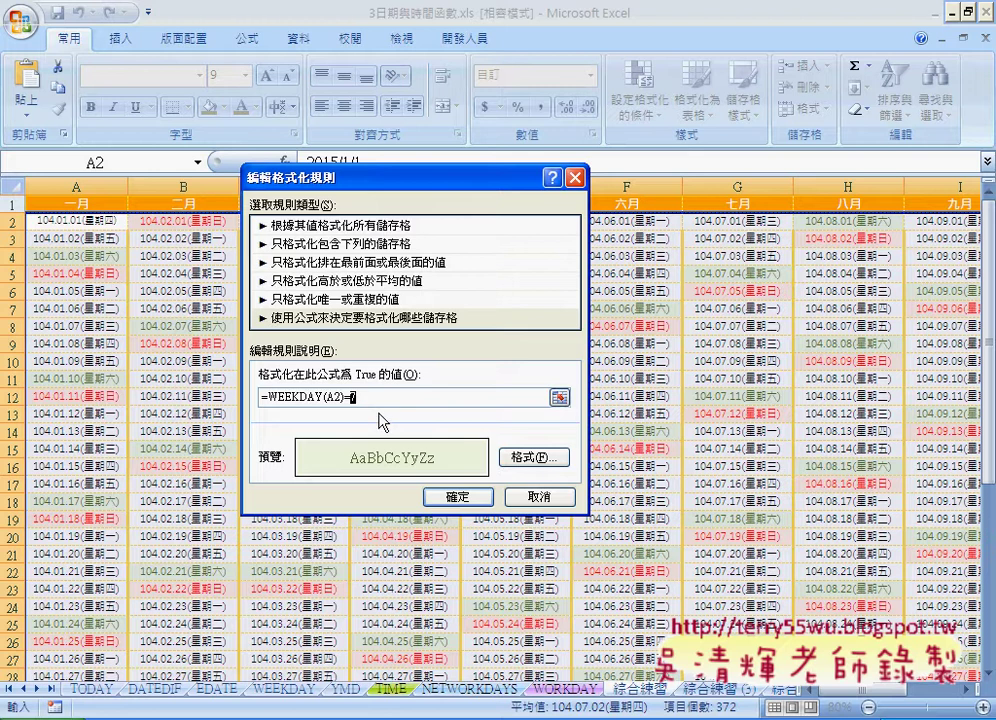
- Close the rule dialogs, check the =EDATE(A2,1) month dates in B2:H2, then switch to Chrome
left_click(540, 500)
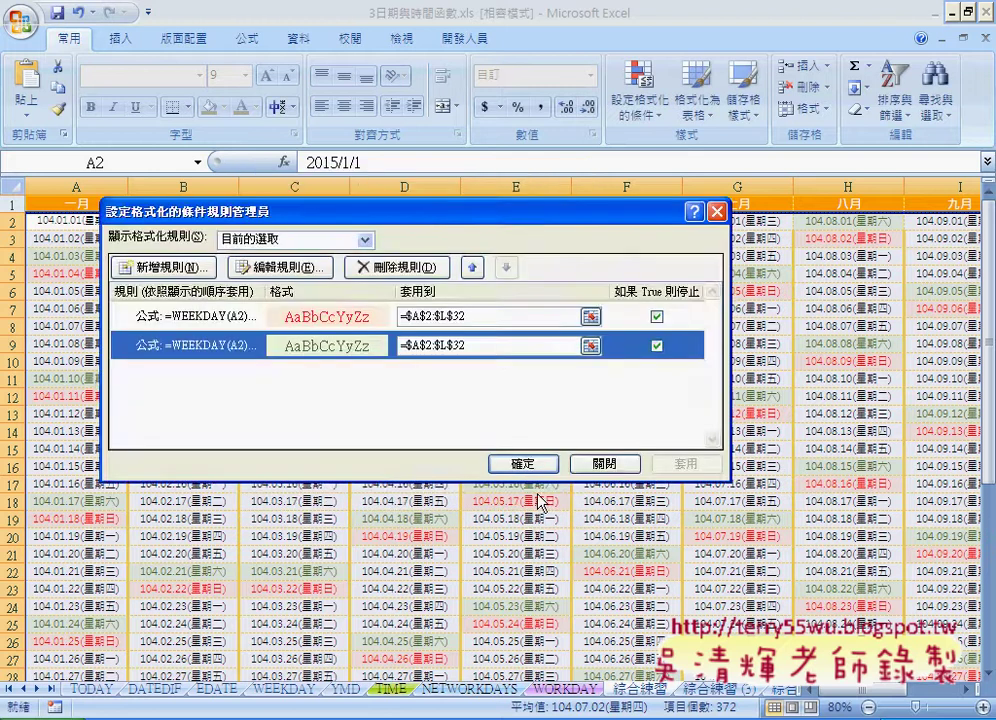
left_click(600, 463)
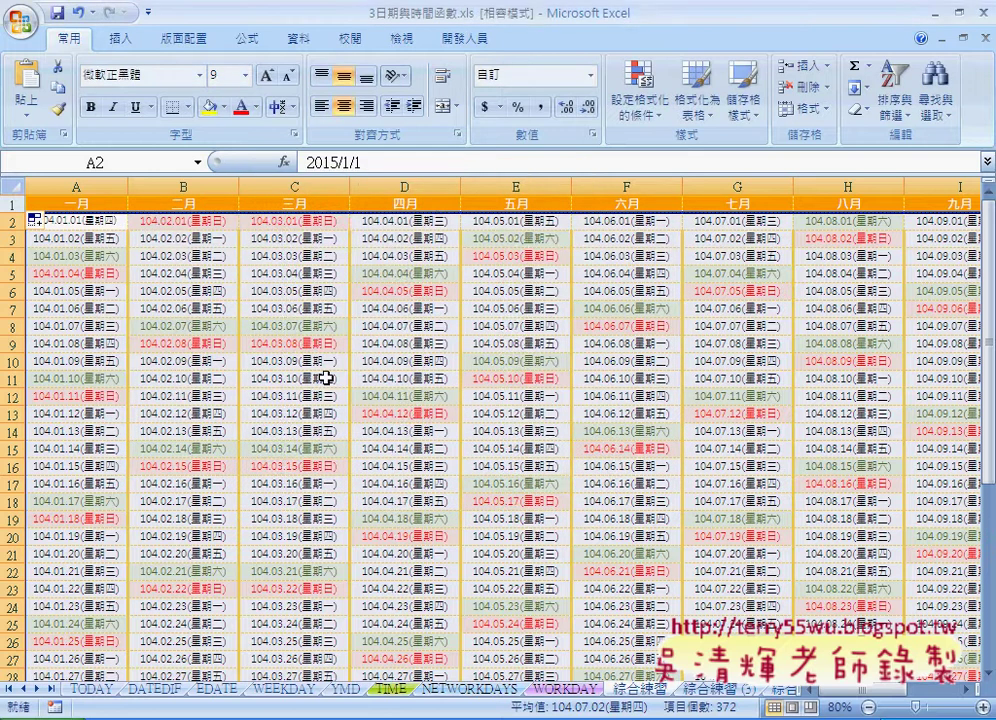
left_click_drag(160, 222, 818, 230)
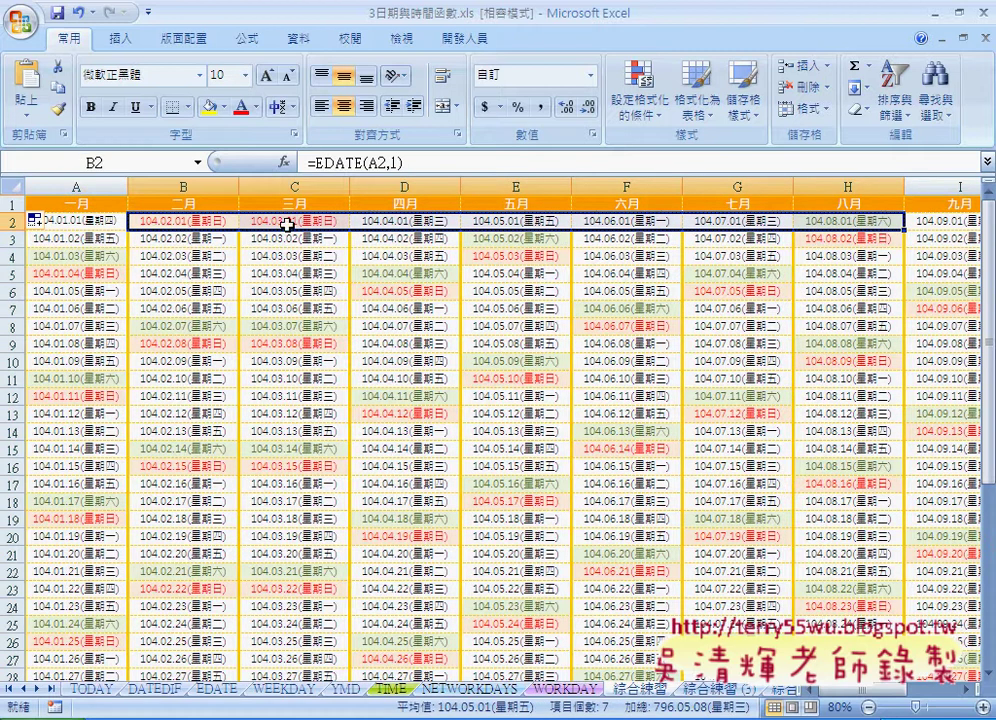
left_click(178, 222)
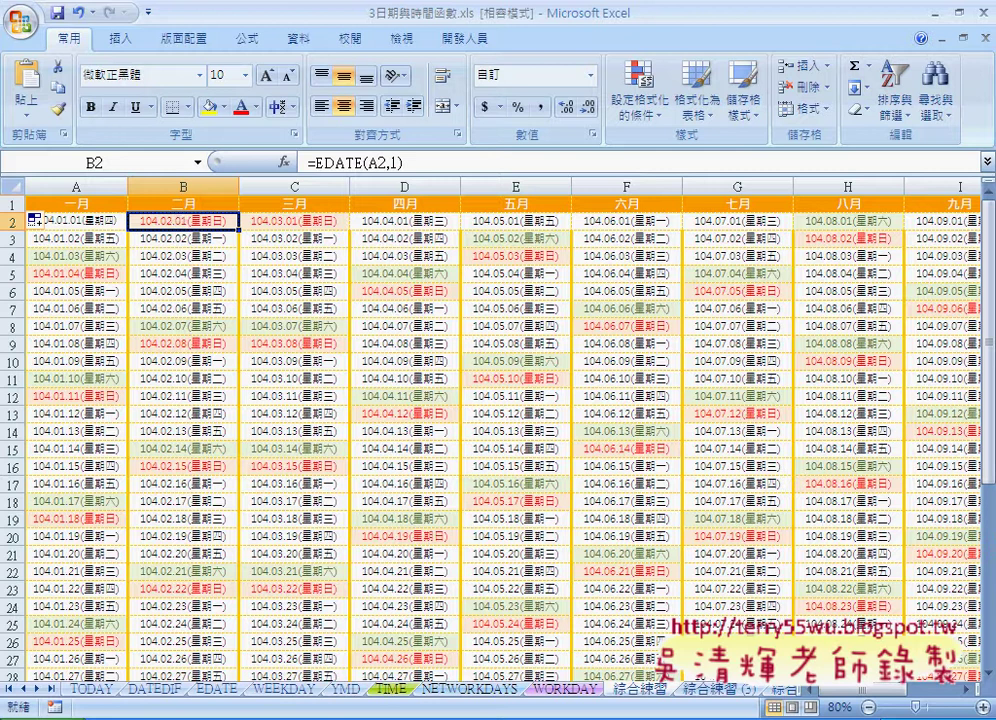
key("alt+Tab")
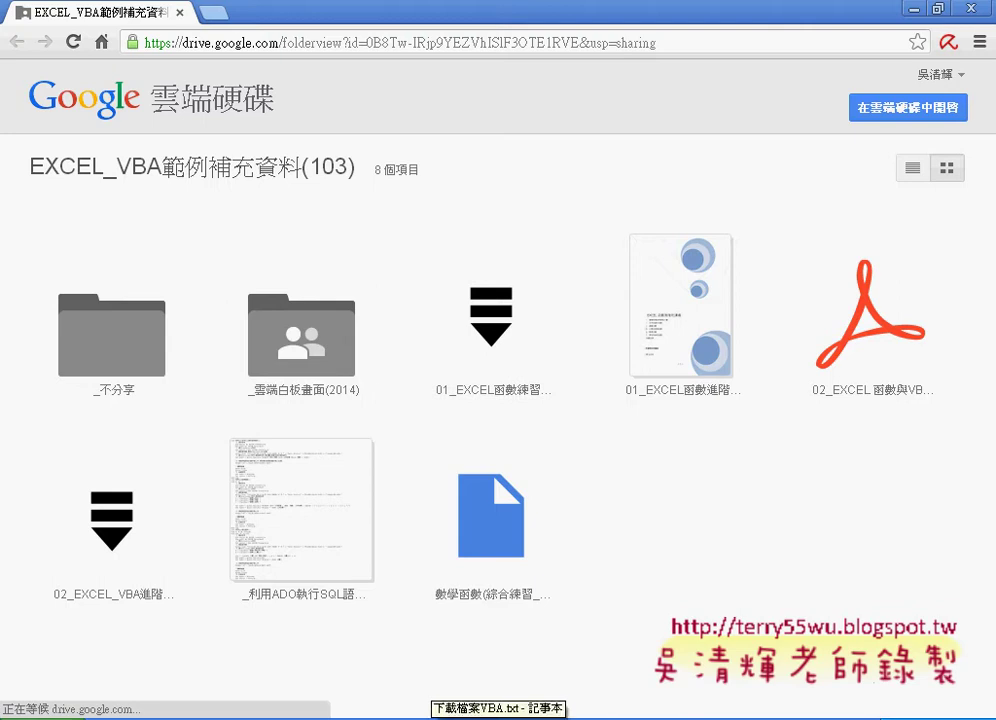
- Paste the goo.gl short link into the address bar, open it, and close the stray Avira tab
left_click(472, 44)
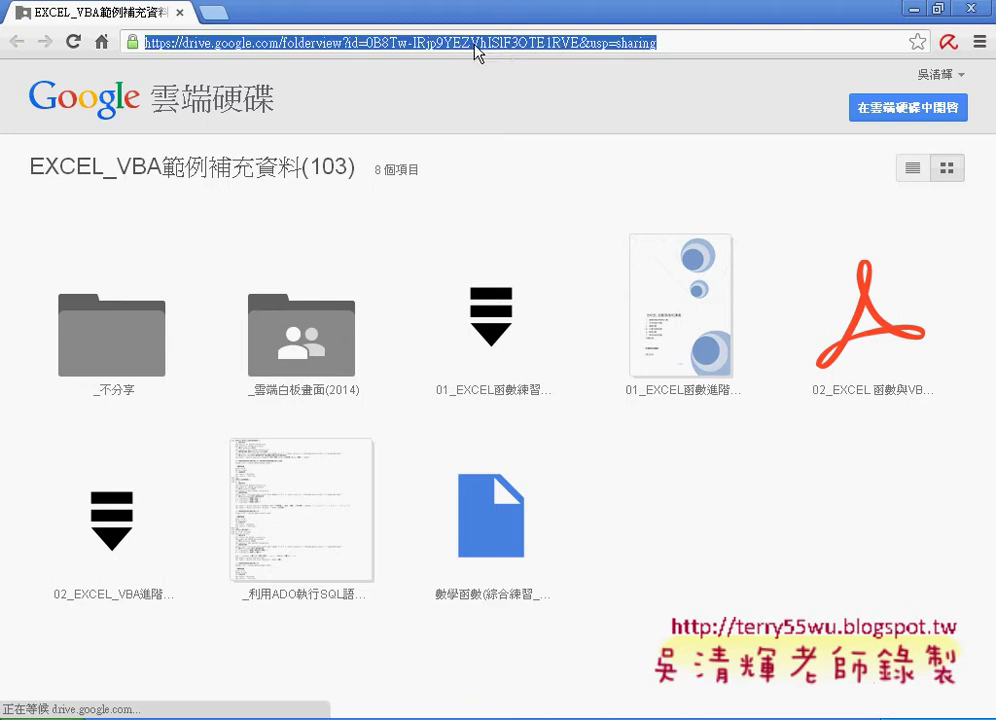
right_click(472, 44)
left_click(515, 119)
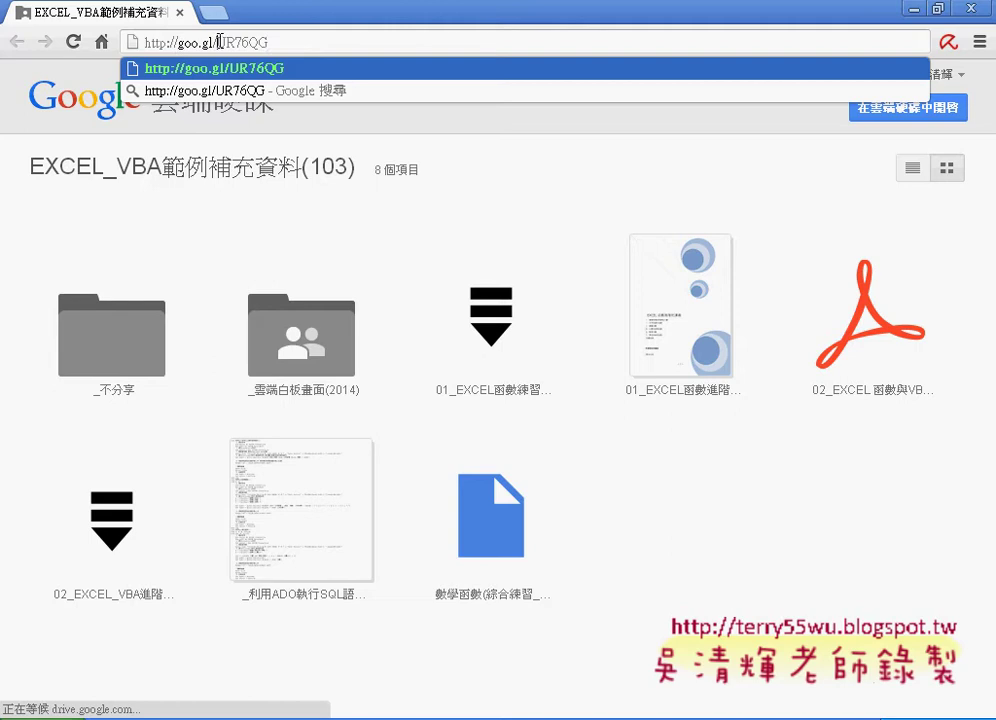
left_click_drag(216, 42, 279, 39)
left_click(300, 42)
key("Return")
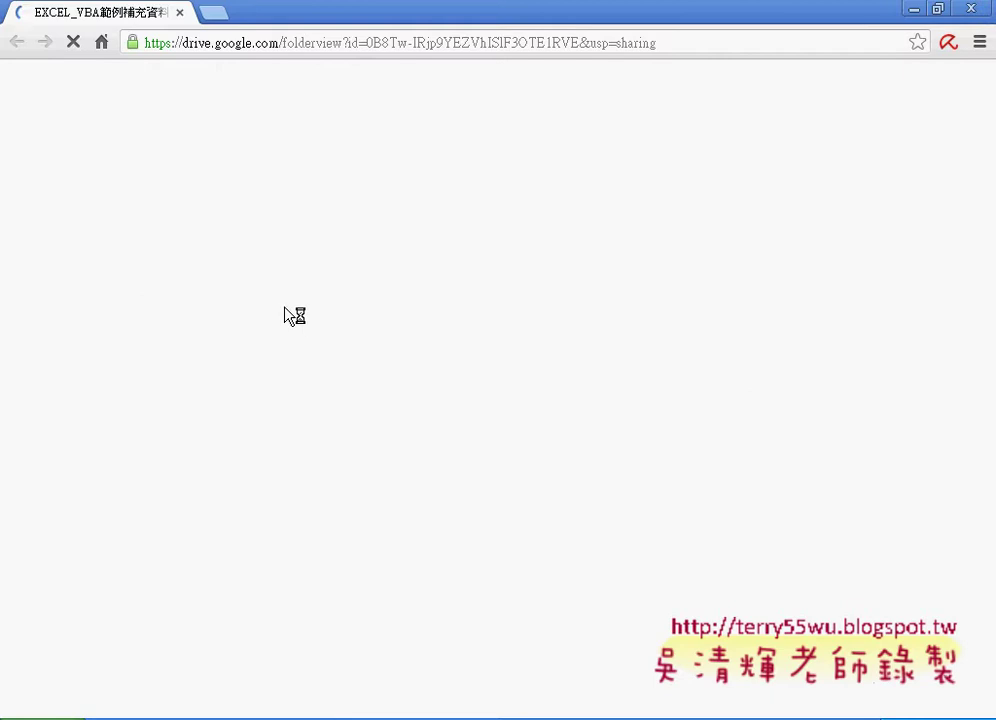
key("ctrl+t")
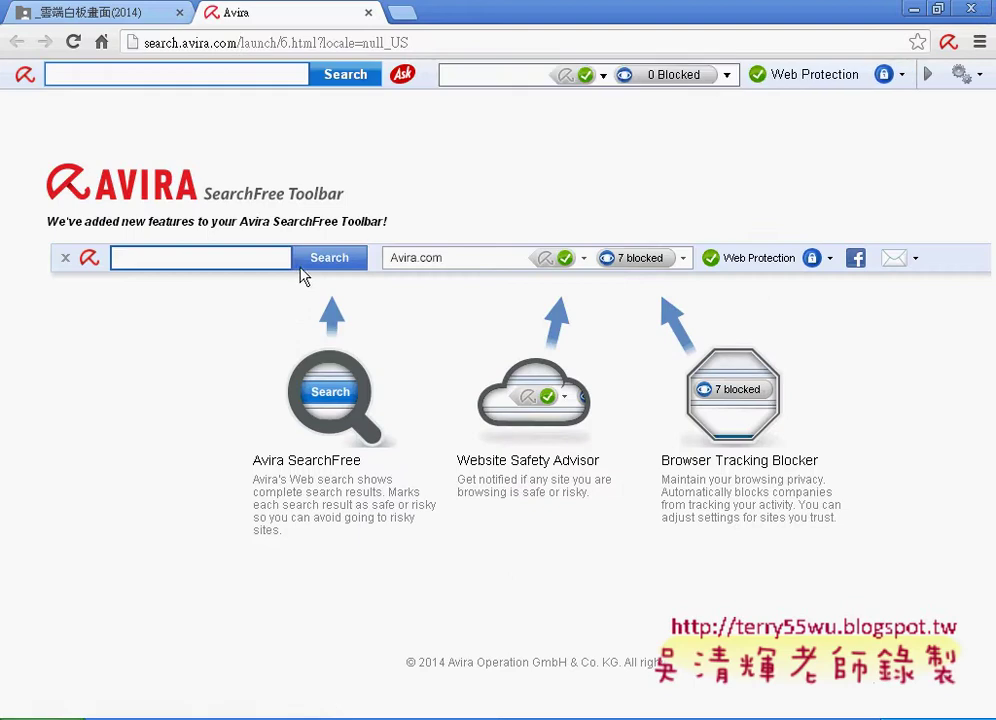
left_click(368, 12)
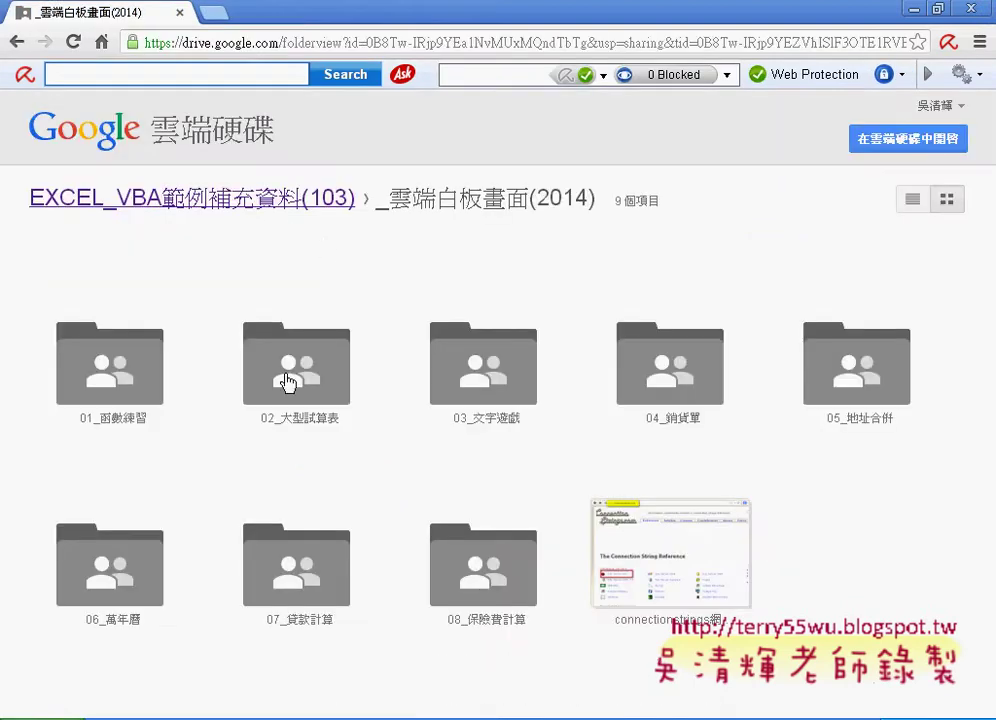
- Open 01_函數練習, then its 03_日期與時間函數 subfolder
left_click(115, 387)
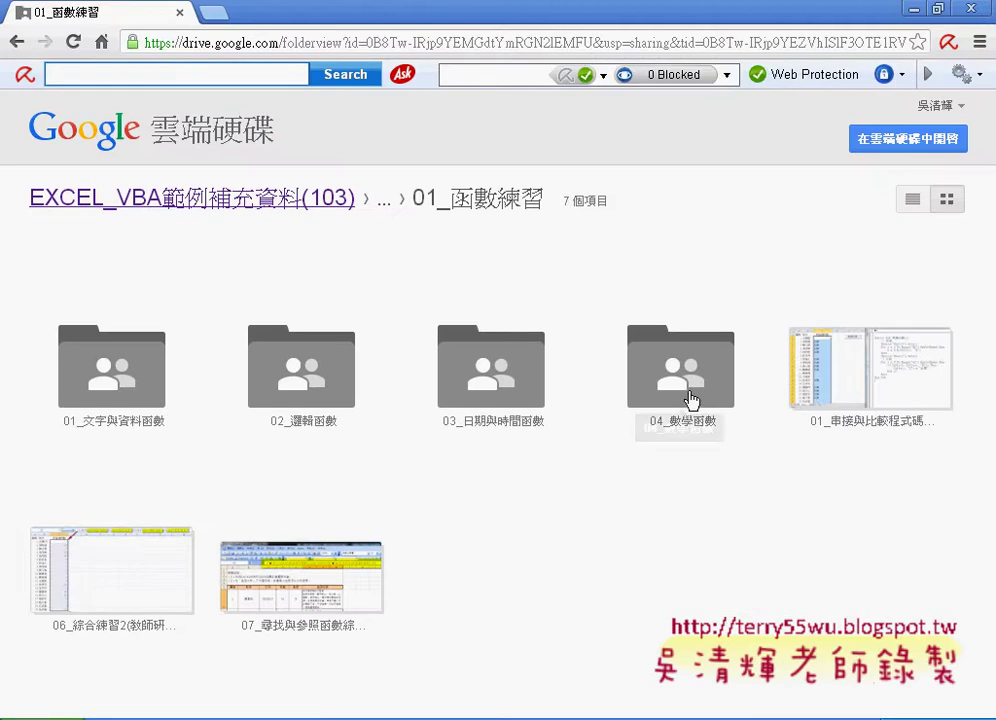
left_click(487, 385)
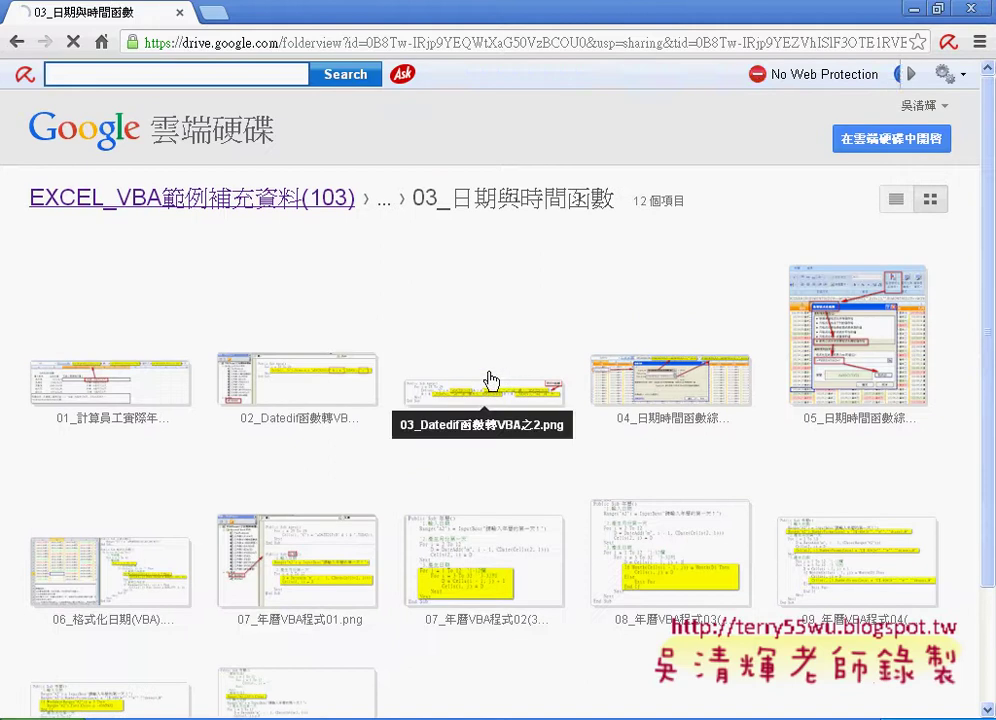
scroll(489, 382, "down", 2)
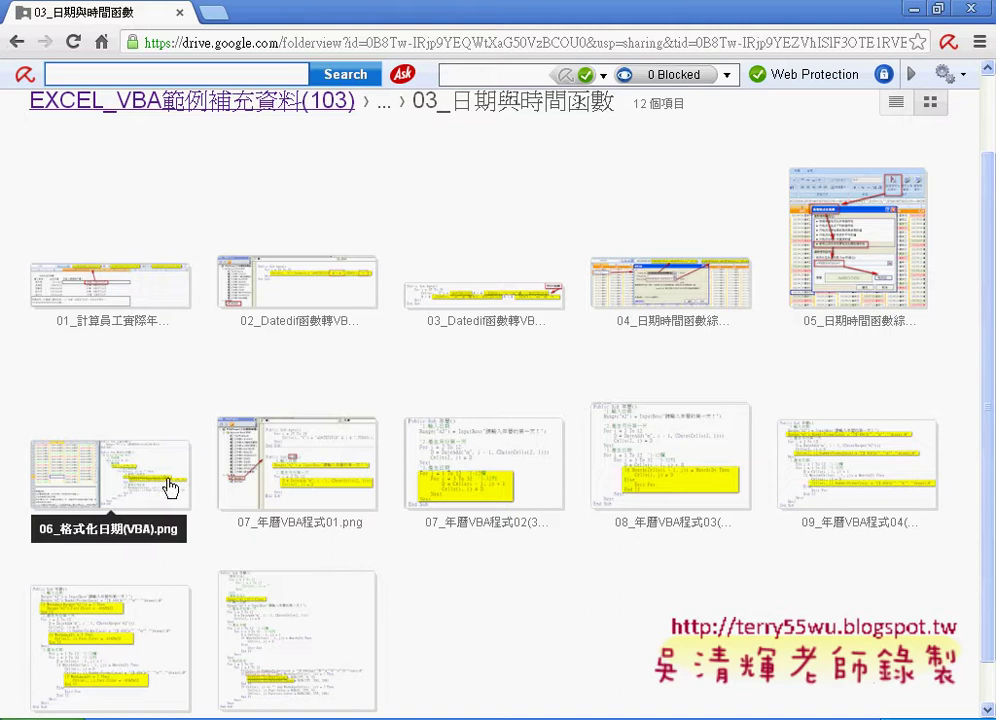
- Preview 07_年曆VBA程式01.png and mark InputBox, A2, the month comment, loop bounds 2–12 and DateAdd in red
left_click(340, 486)
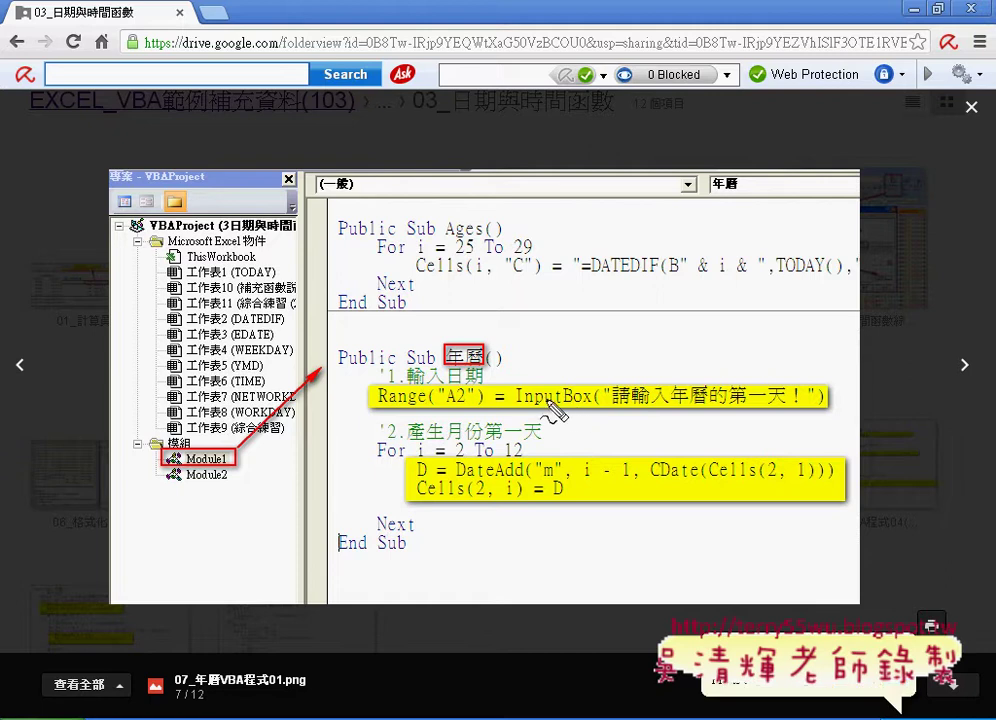
left_click_drag(517, 404, 788, 404)
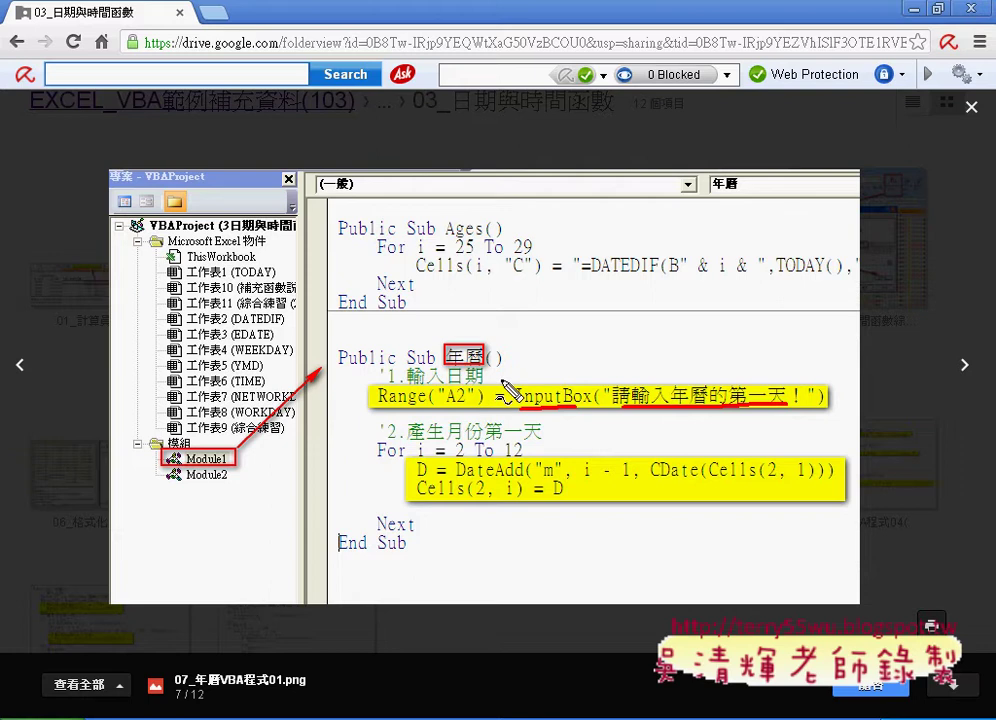
left_click_drag(462, 384, 432, 408)
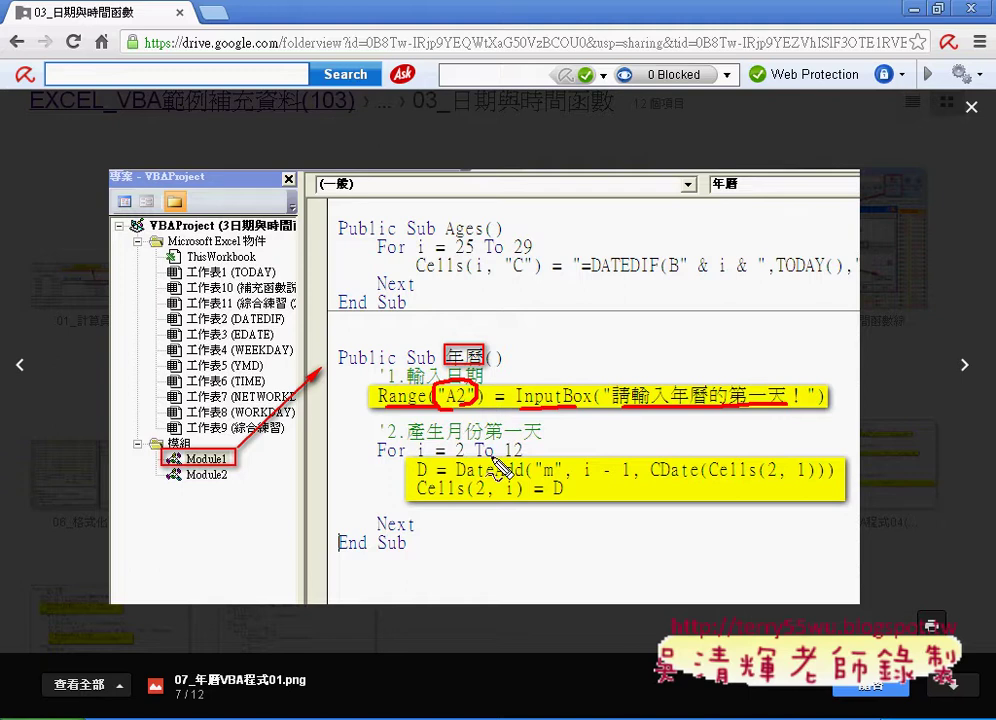
left_click_drag(437, 441, 541, 438)
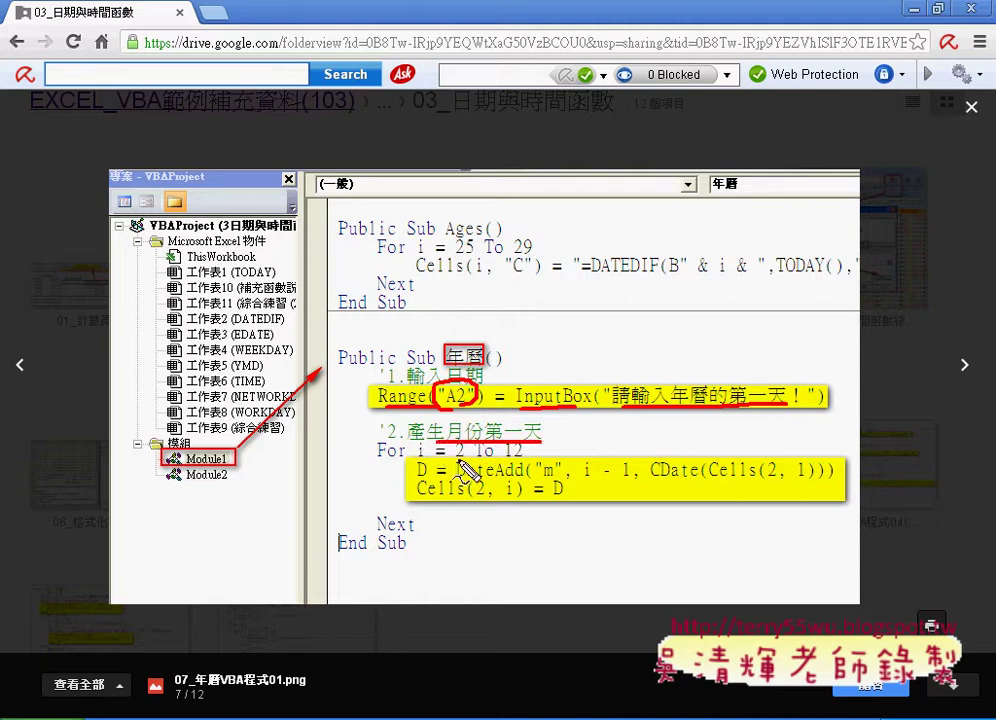
left_click_drag(455, 460, 522, 460)
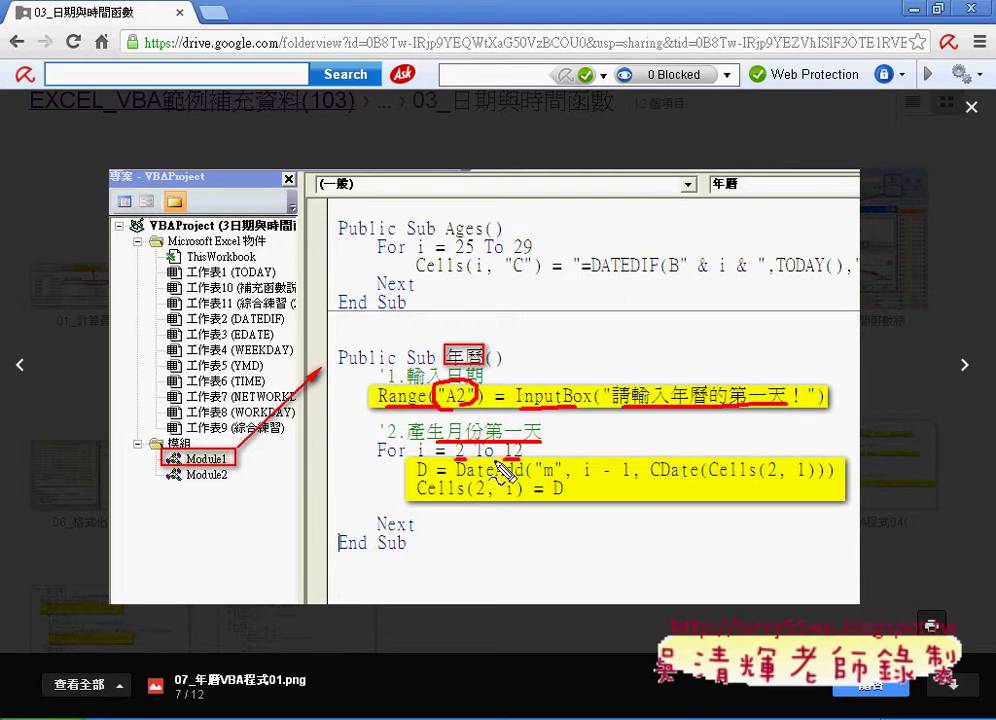
mouse_move(455, 479)
left_mouse_down()
mouse_move(515, 478)
mouse_move(457, 468)
left_mouse_up()
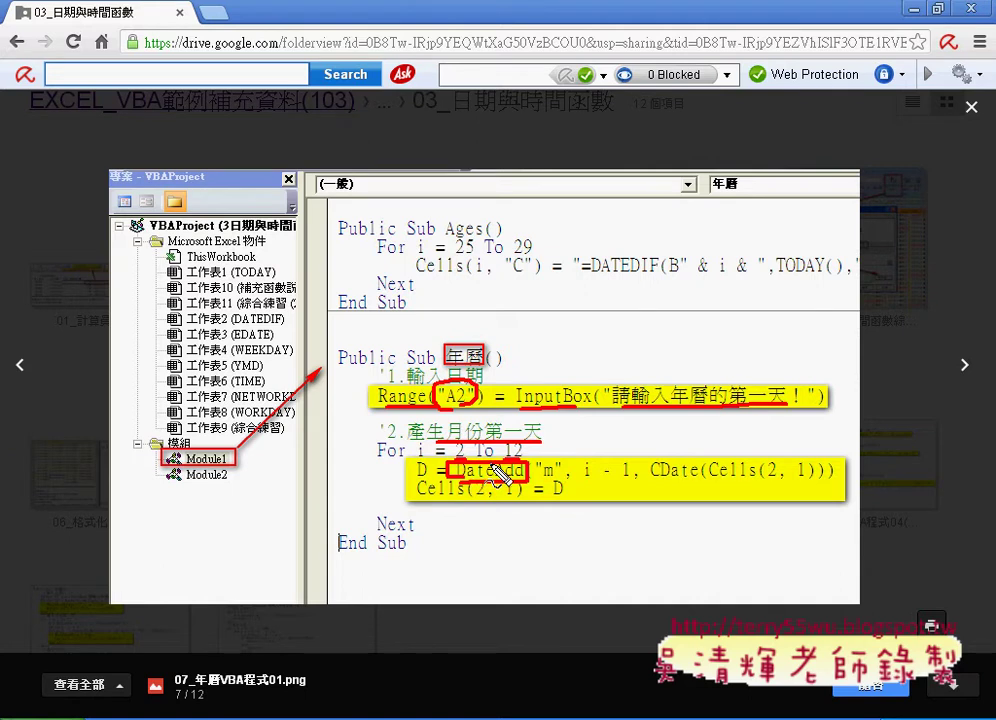
- Erase all red pen markings from the 07_年曆VBA程式01.png preview
key("Escape")
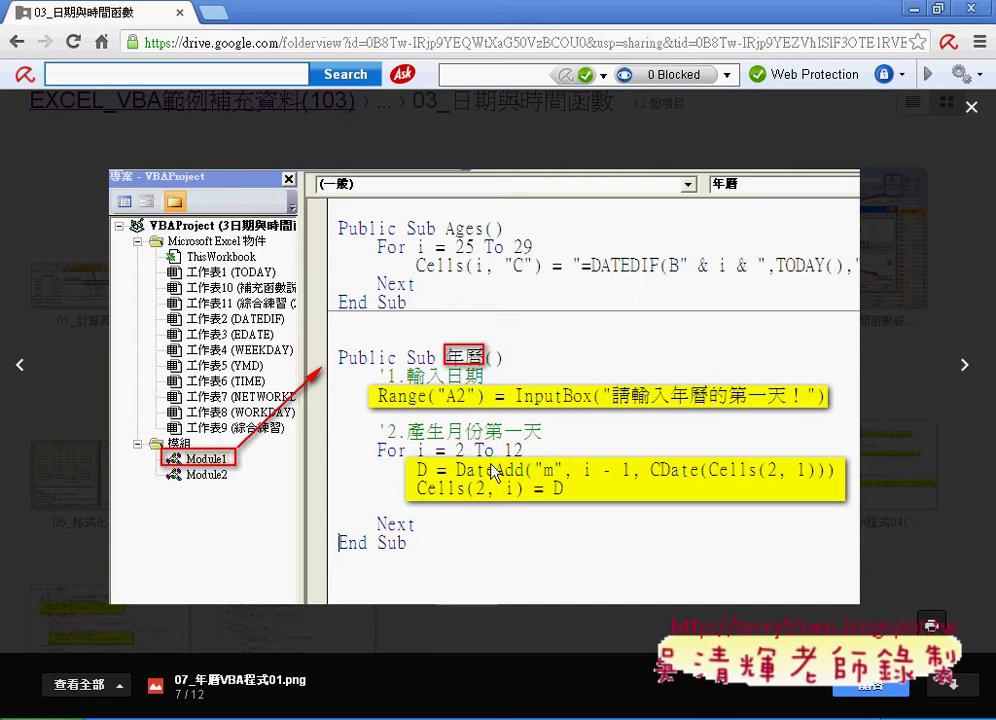